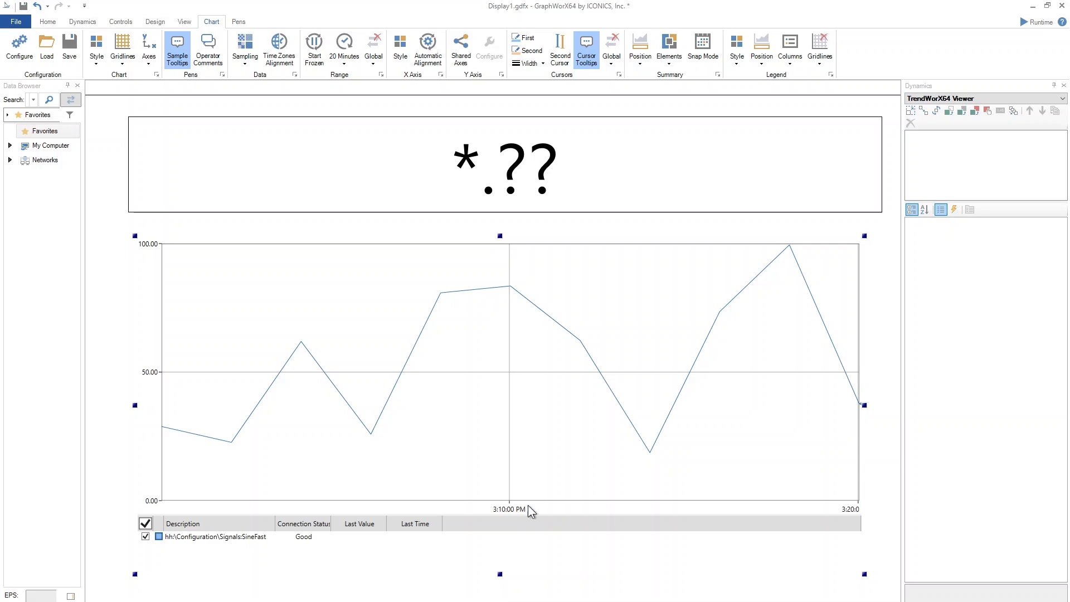
# Step: Open the trend viewer's pen settings and examine the time zone choices and data sources available for the pen
pyautogui.doubleClick(565, 359)
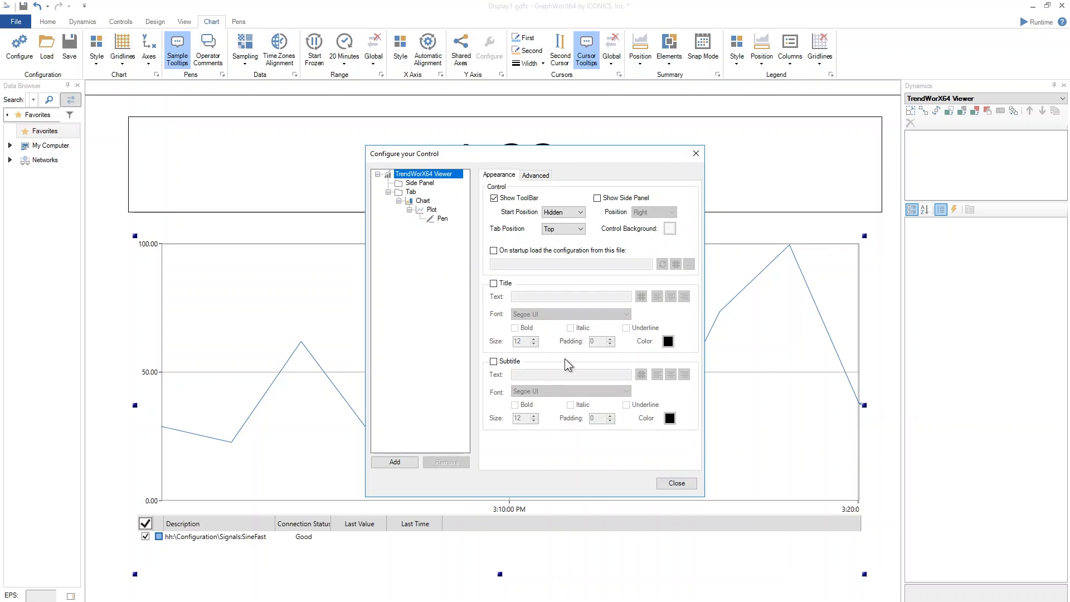
pyautogui.click(443, 219)
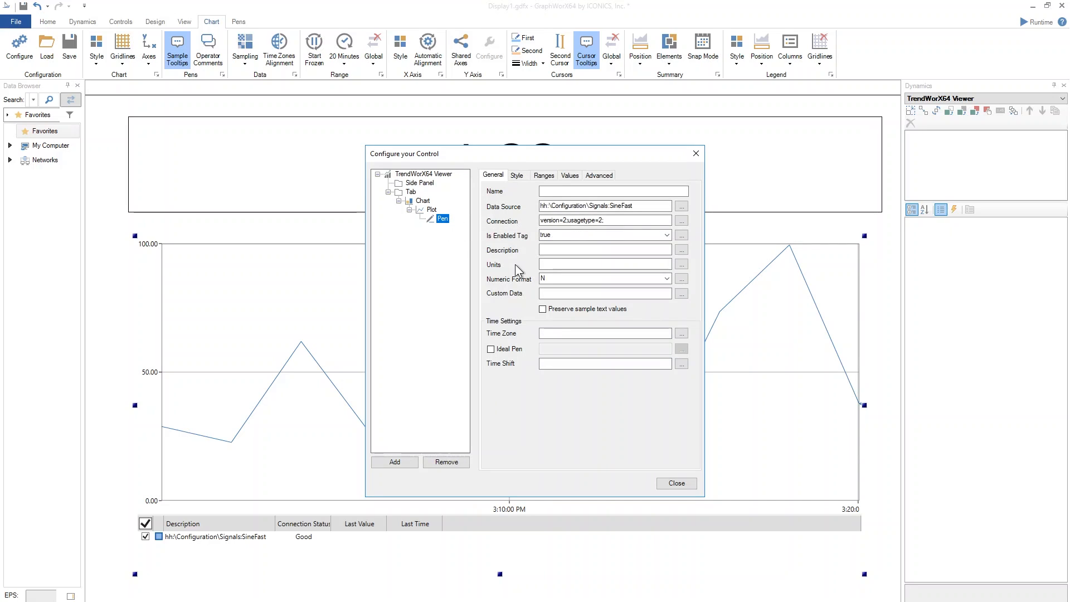
pyautogui.click(683, 334)
pyautogui.click(692, 347)
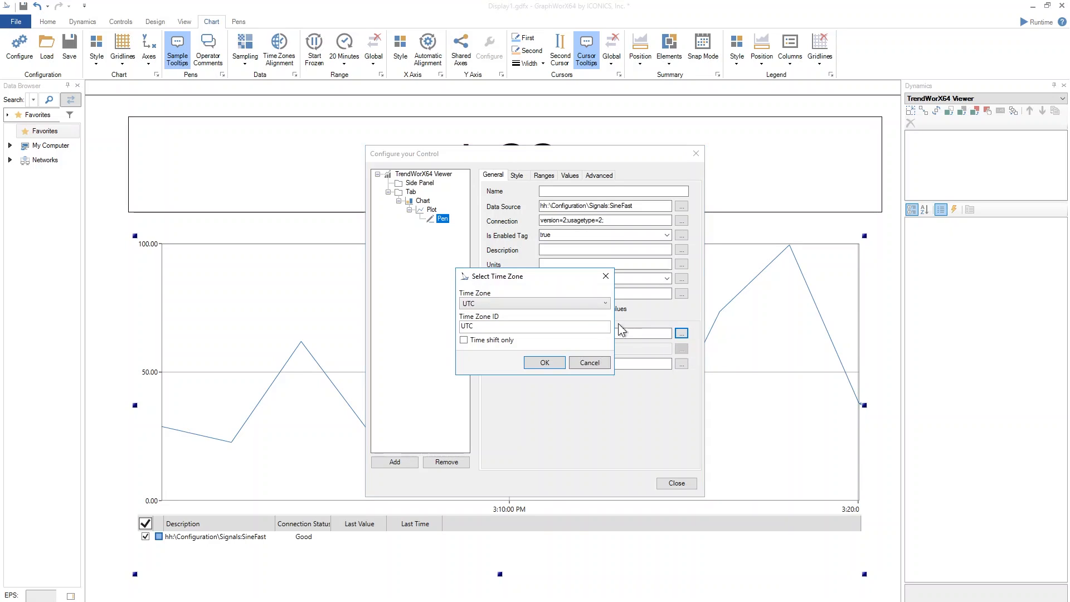
pyautogui.click(591, 307)
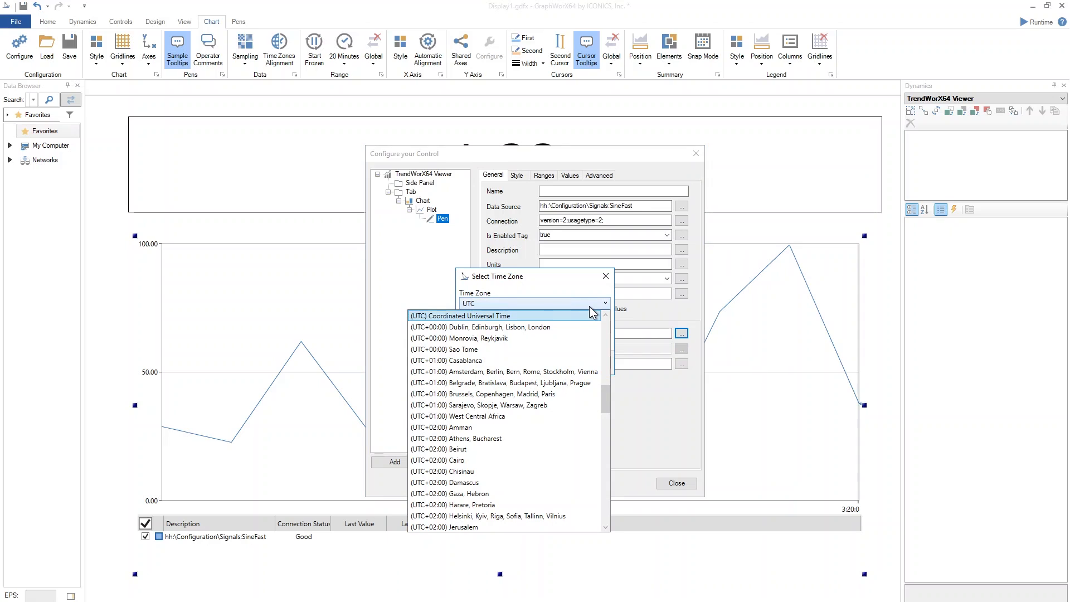
pyautogui.click(590, 307)
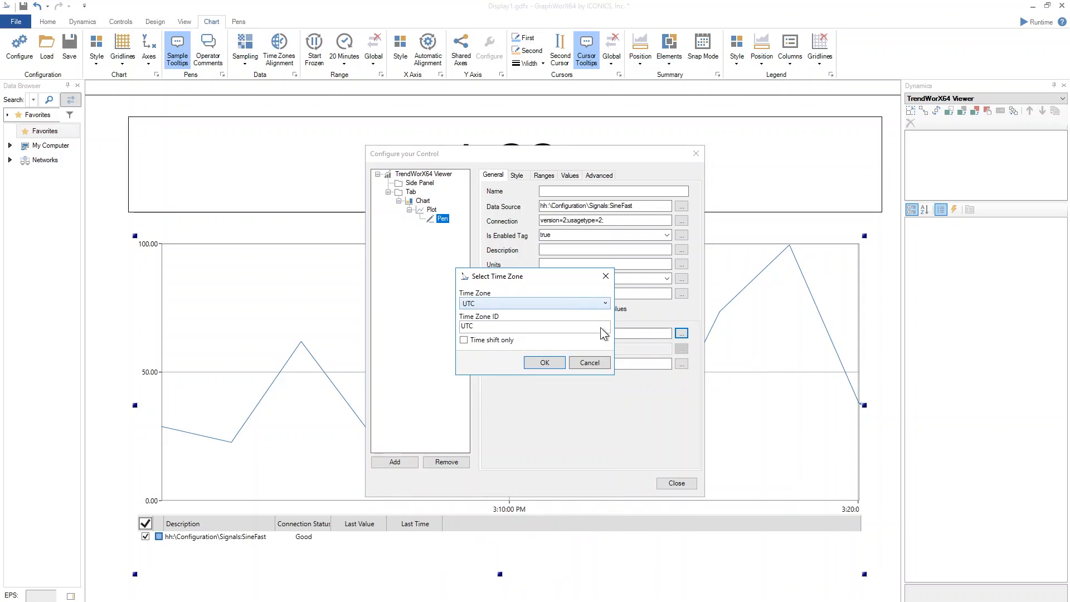
pyautogui.click(592, 360)
pyautogui.click(681, 333)
pyautogui.click(689, 360)
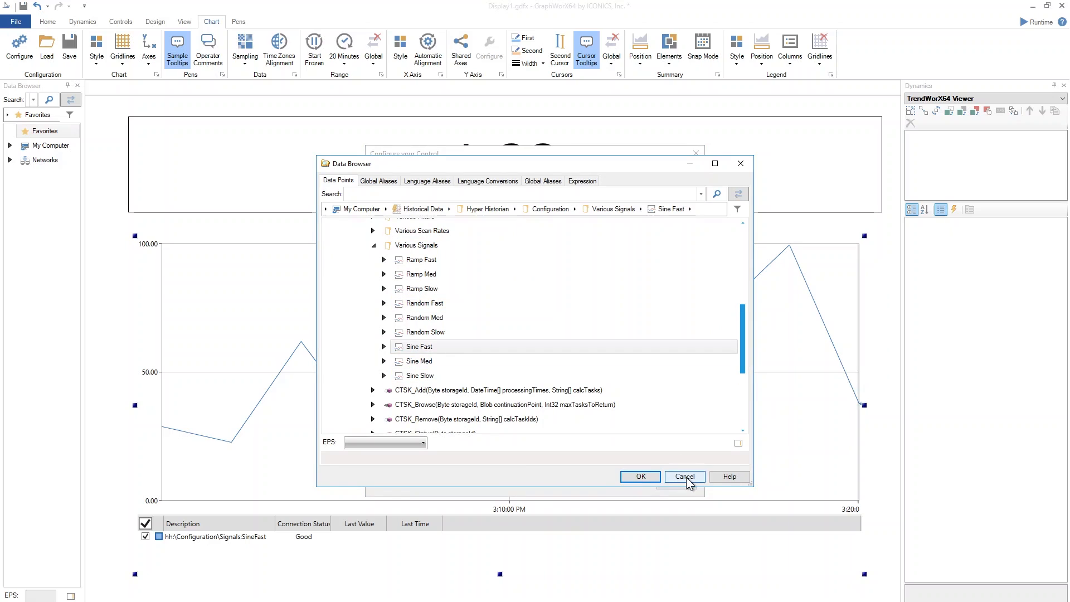
pyautogui.click(685, 477)
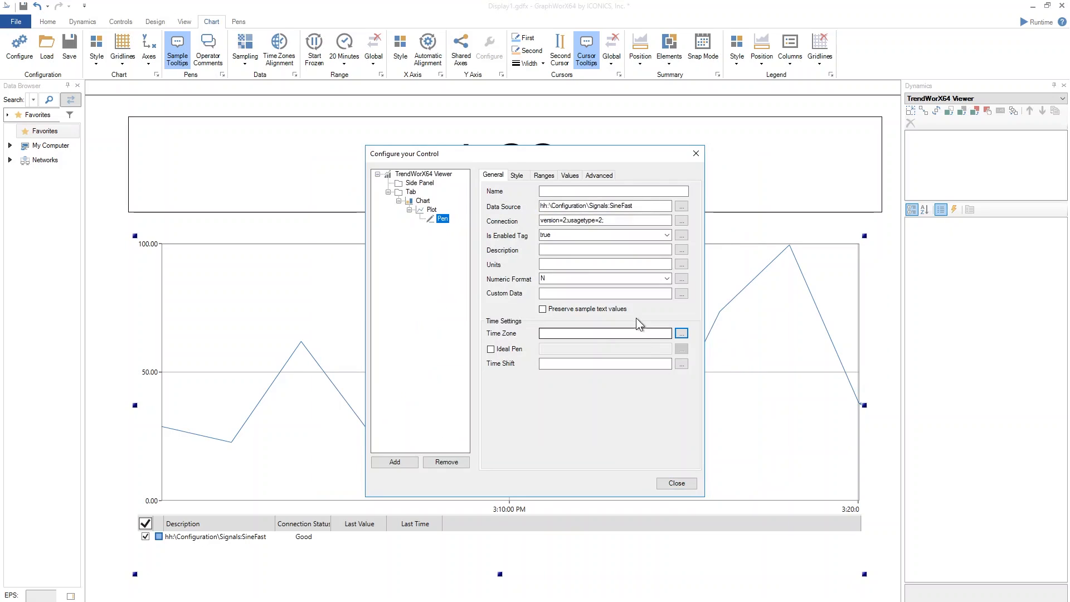
# Step: Enable Time Zones Alignment in the chart's data settings, with the Short (+02) time zone format
pyautogui.click(423, 202)
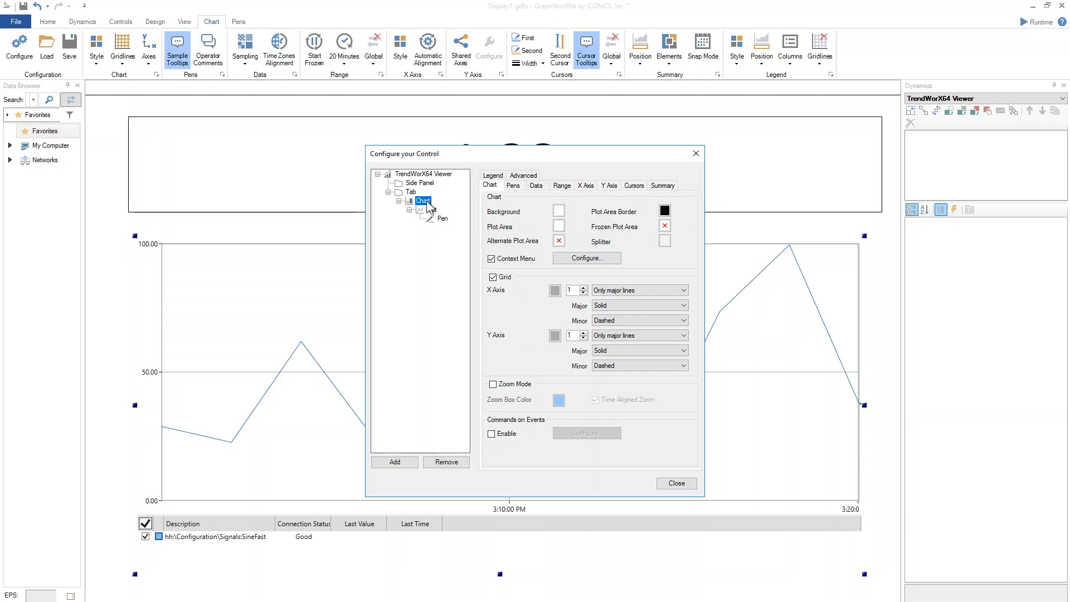
pyautogui.click(538, 186)
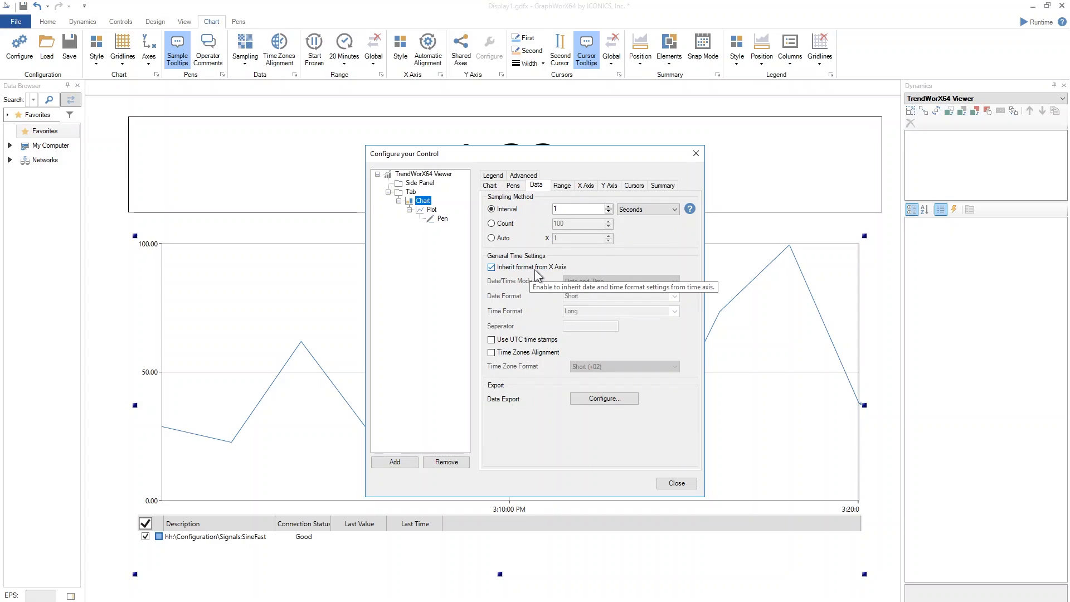
pyautogui.click(543, 268)
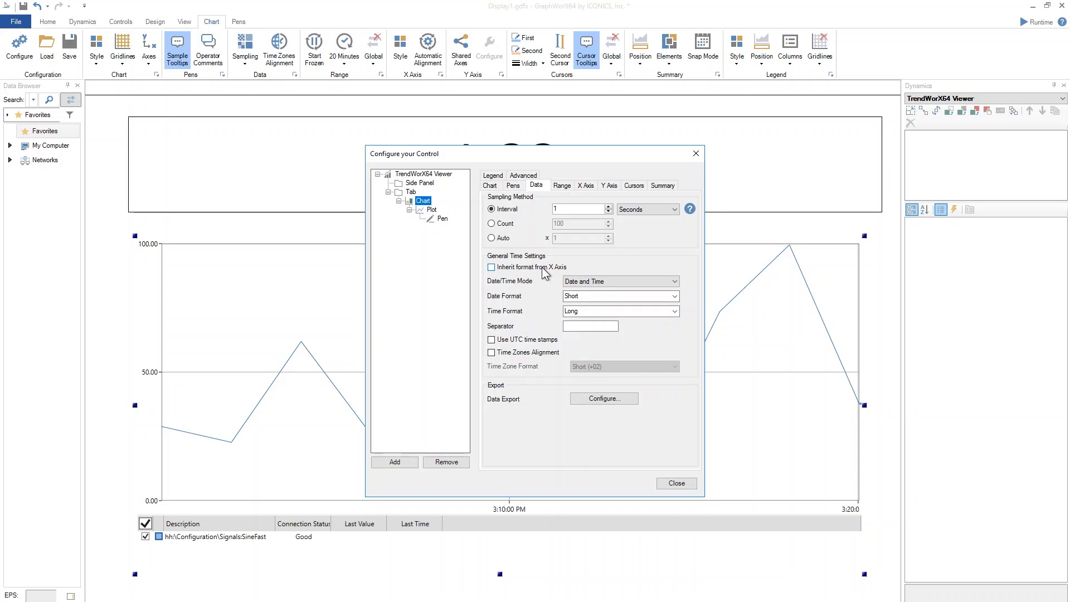
pyautogui.click(543, 270)
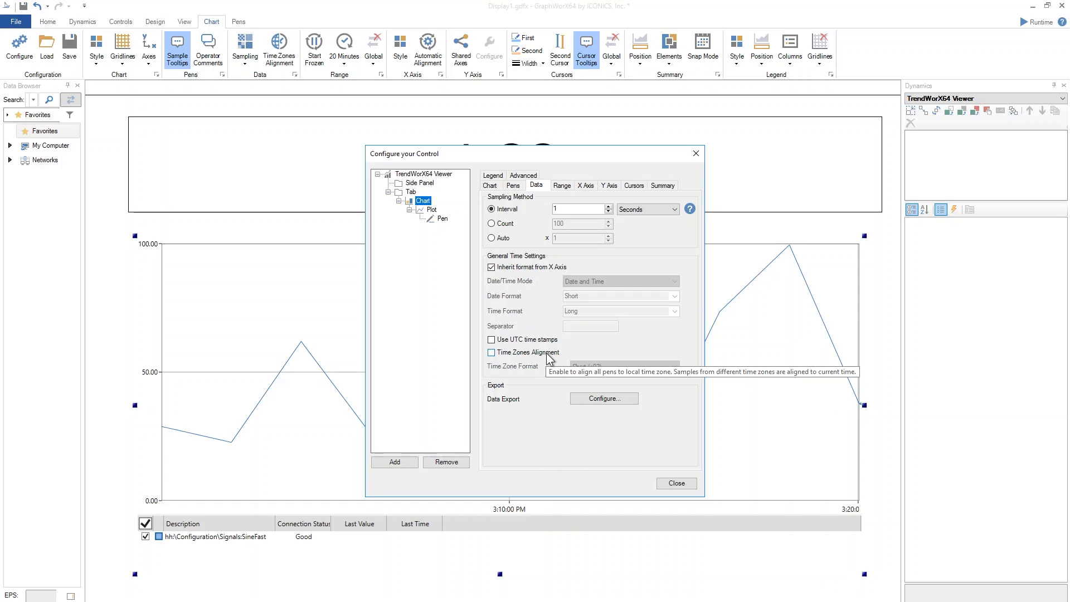
pyautogui.click(547, 354)
pyautogui.click(621, 365)
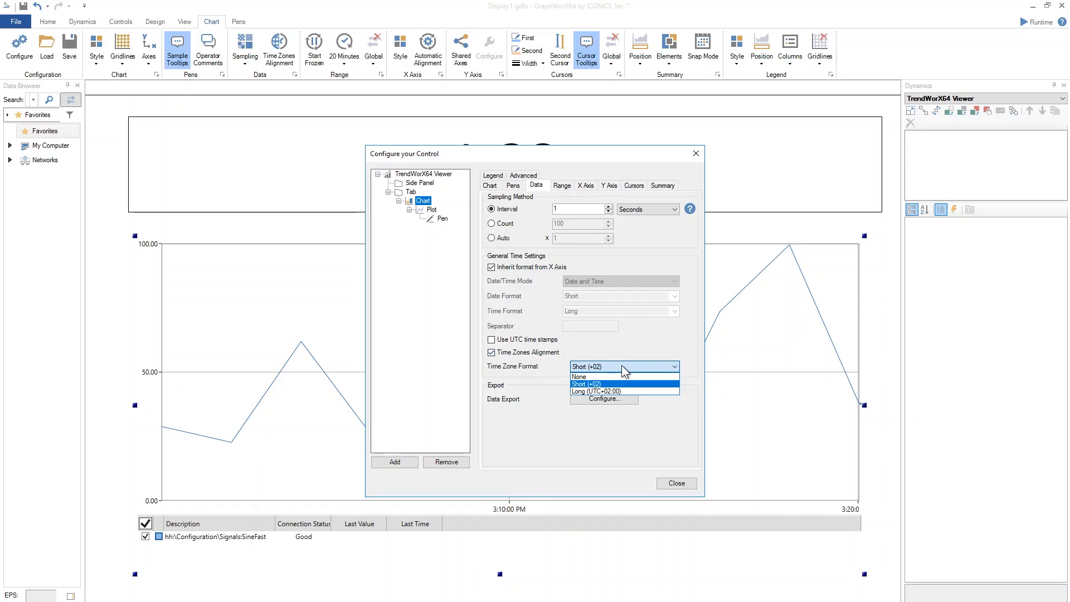
pyautogui.click(621, 366)
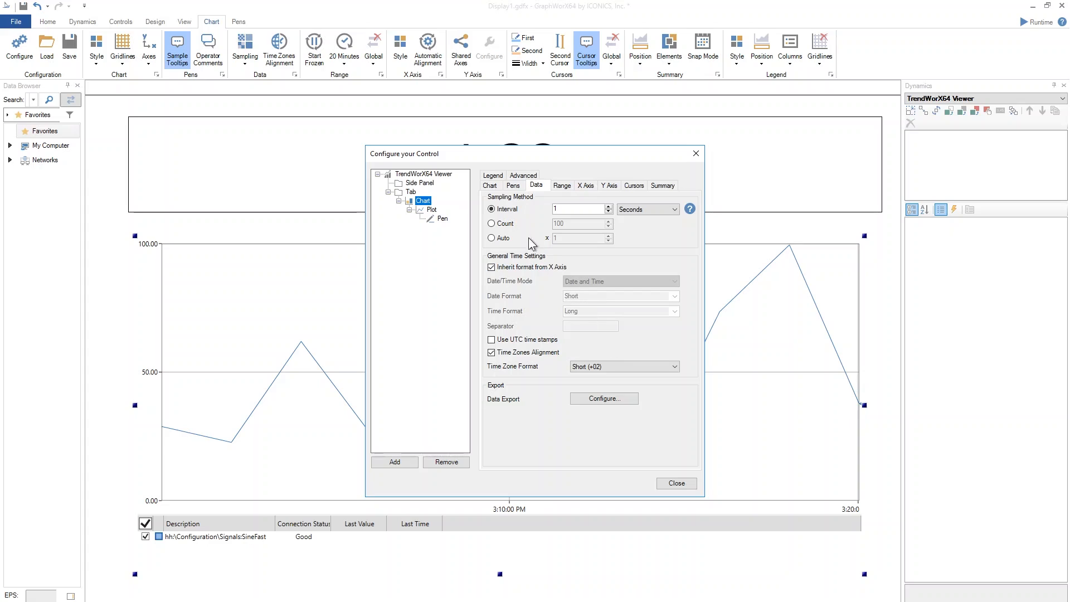
# Step: Check the chart's range settings, then preview the display in runtime and return to configuration
pyautogui.click(568, 190)
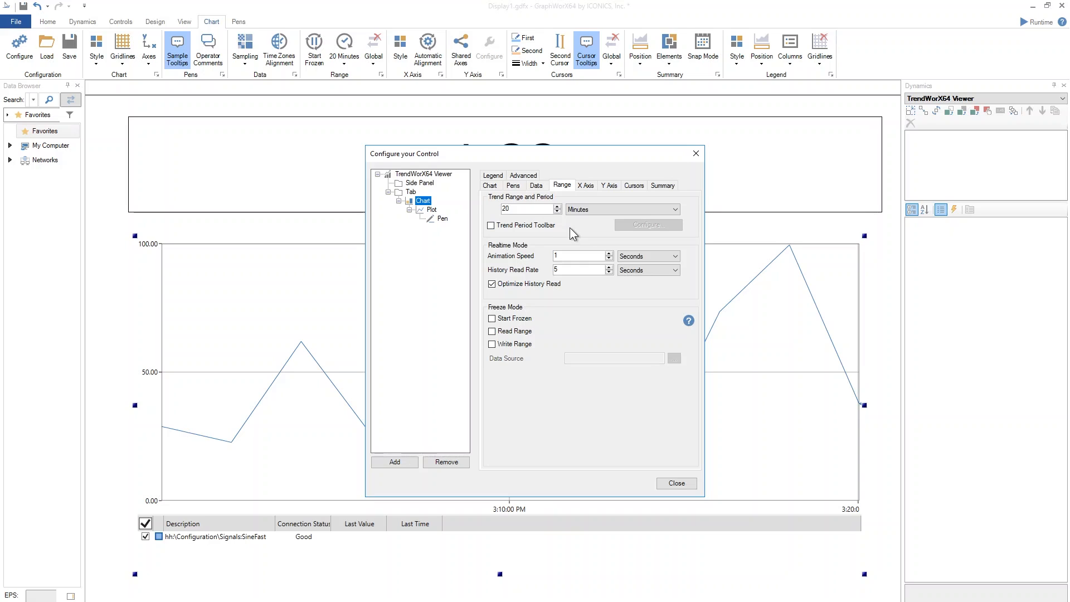
pyautogui.click(671, 484)
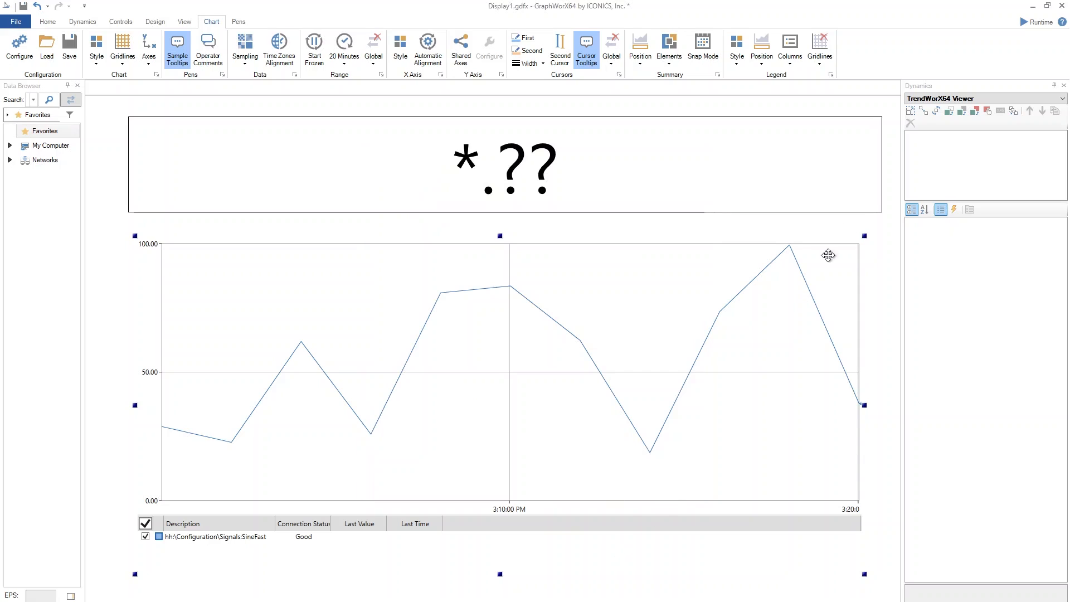
pyautogui.click(1038, 22)
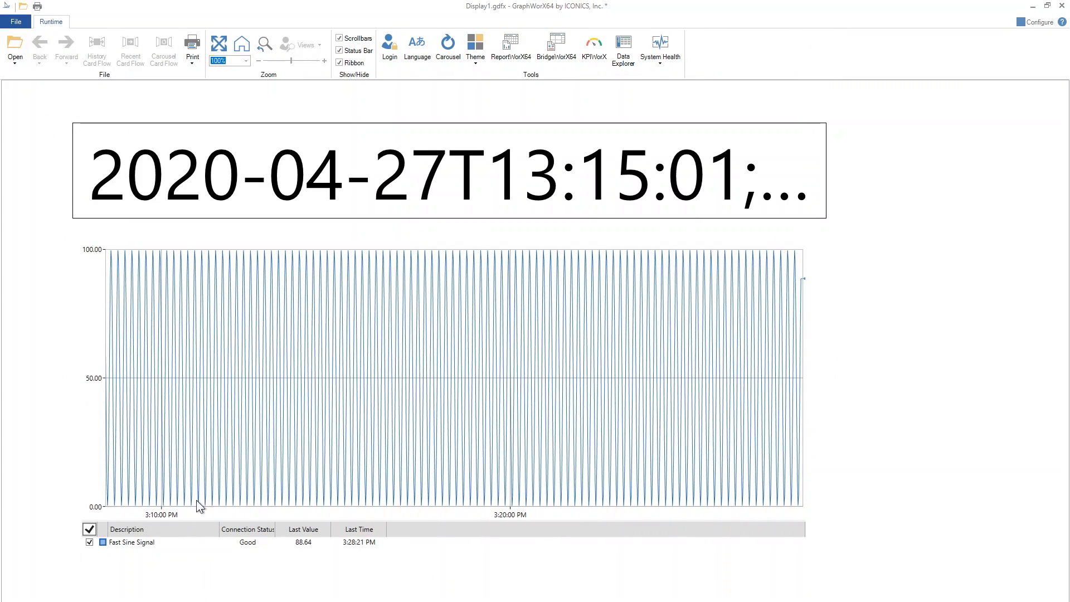
pyautogui.click(1038, 23)
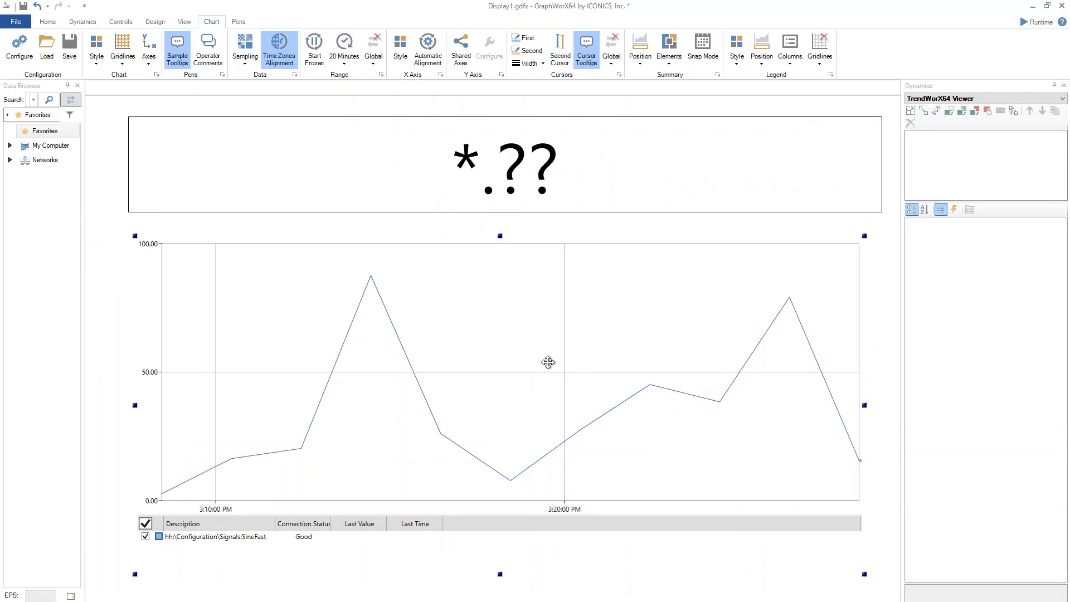
# Step: Enable Start Frozen, Read Range and Write Range in the chart's freeze mode settings
pyautogui.doubleClick(548, 361)
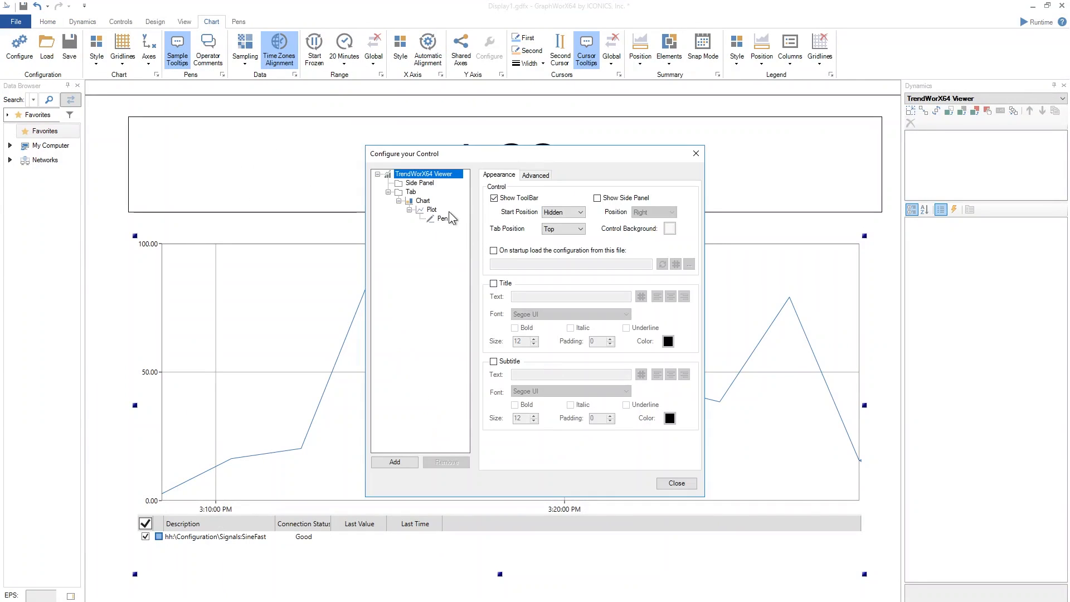
pyautogui.click(424, 201)
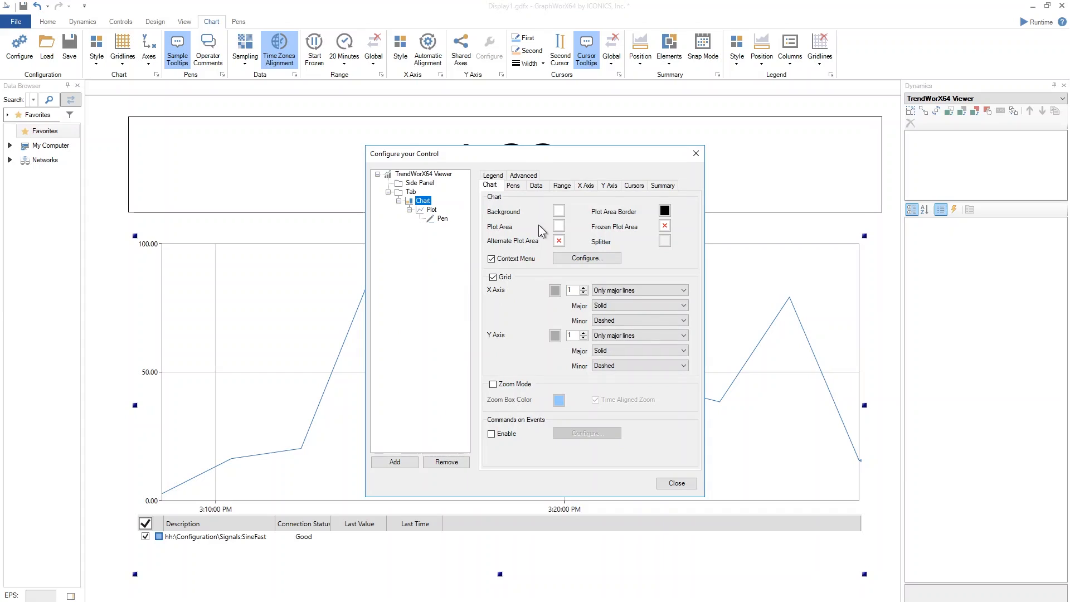
pyautogui.click(563, 186)
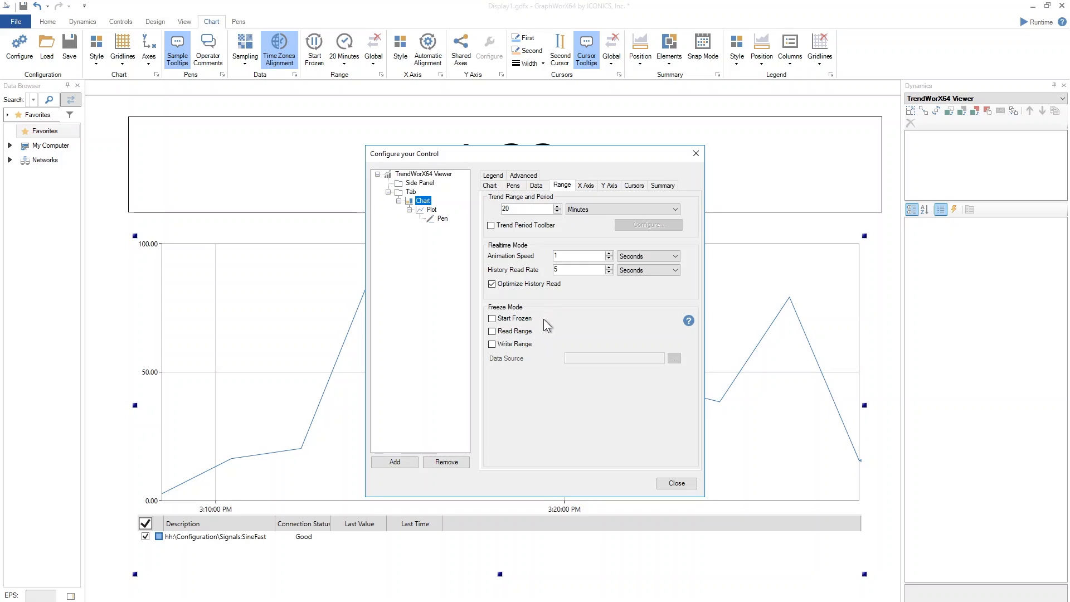
pyautogui.click(492, 319)
pyautogui.click(492, 331)
pyautogui.click(493, 344)
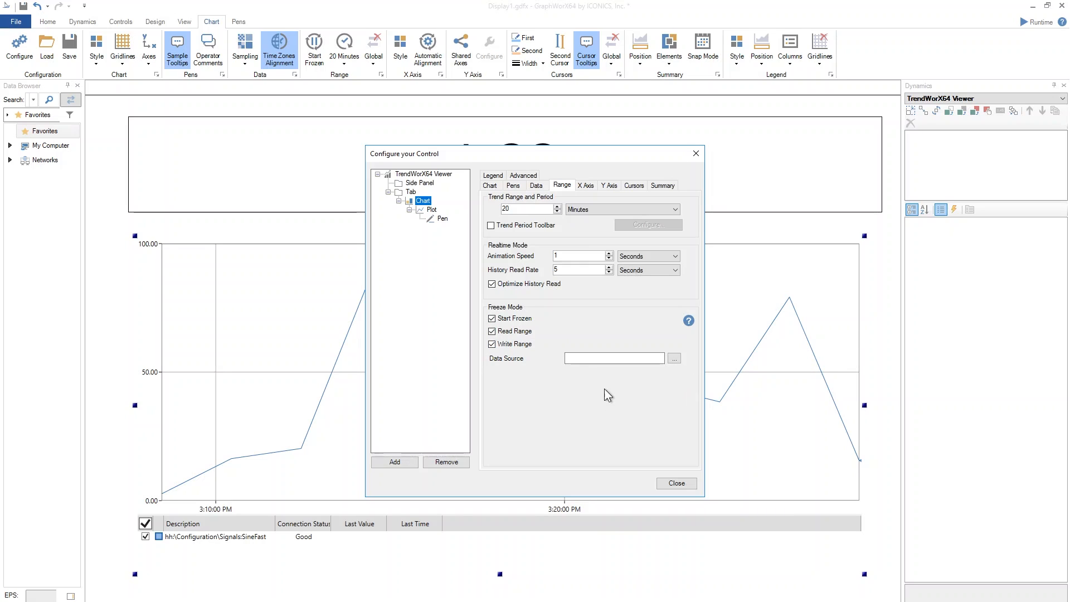
# Step: Set the freeze mode data source to the local simulation variable Time Range and close the control configuration
pyautogui.click(674, 359)
pyautogui.click(685, 372)
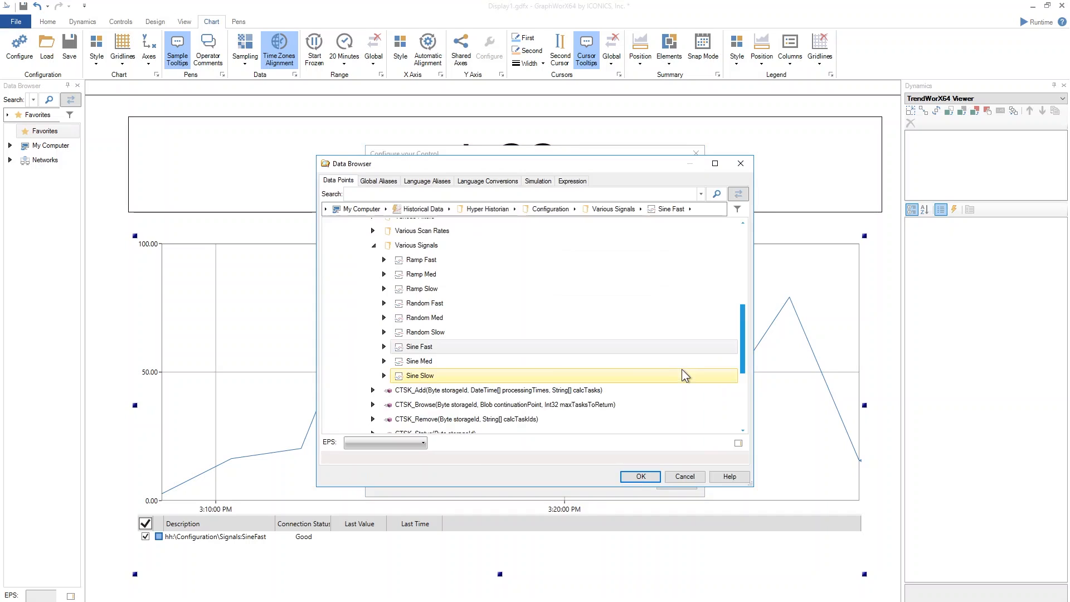
pyautogui.click(548, 182)
pyautogui.click(425, 254)
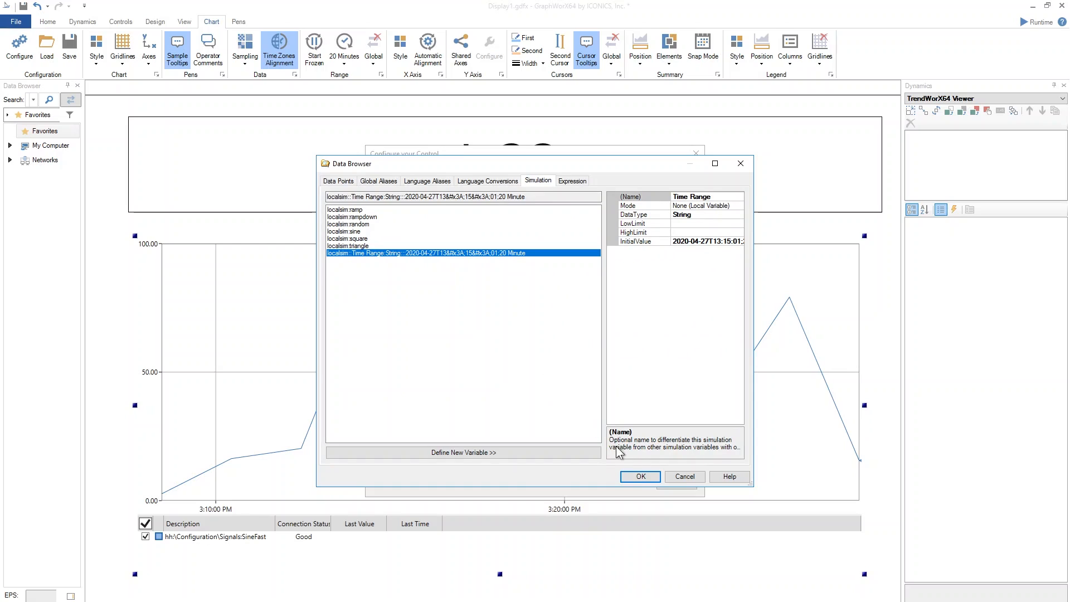
pyautogui.click(650, 480)
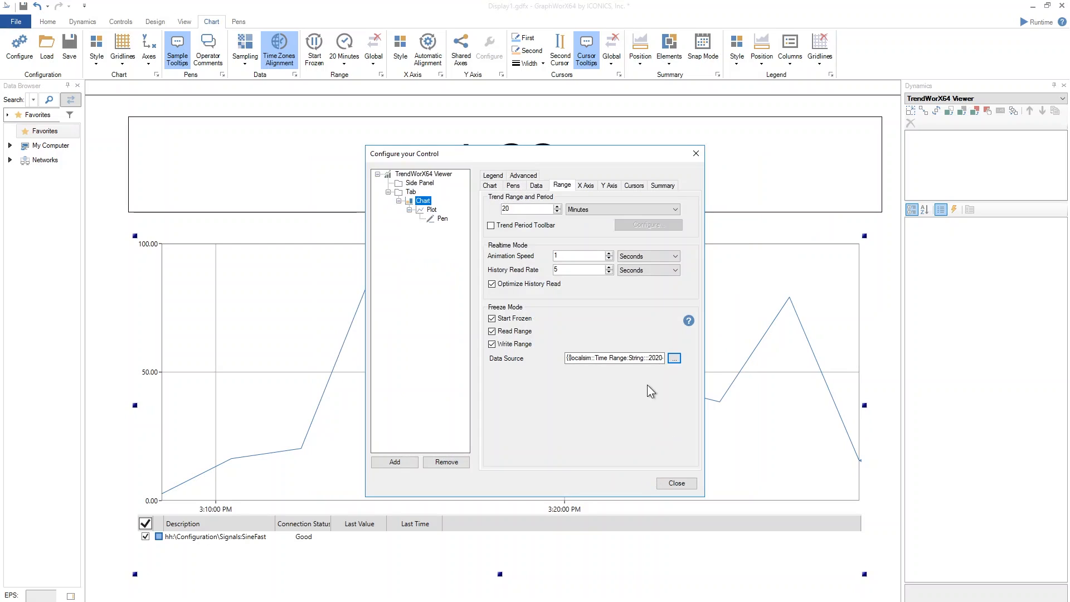
pyautogui.click(668, 484)
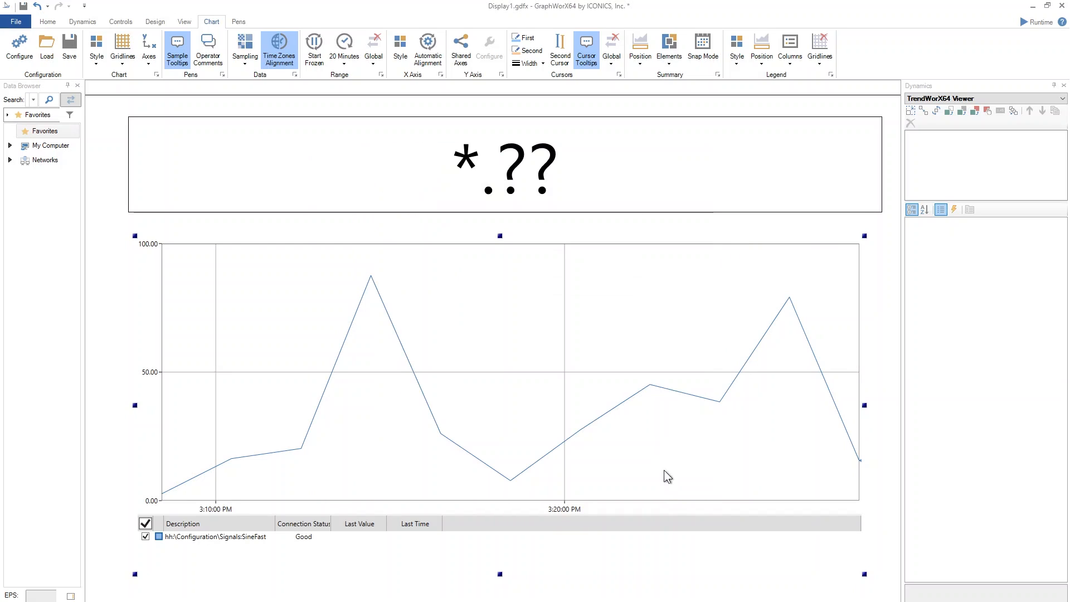
# Step: Run the display and change the duration in the time range string above the chart to 10 Minute
pyautogui.click(1035, 23)
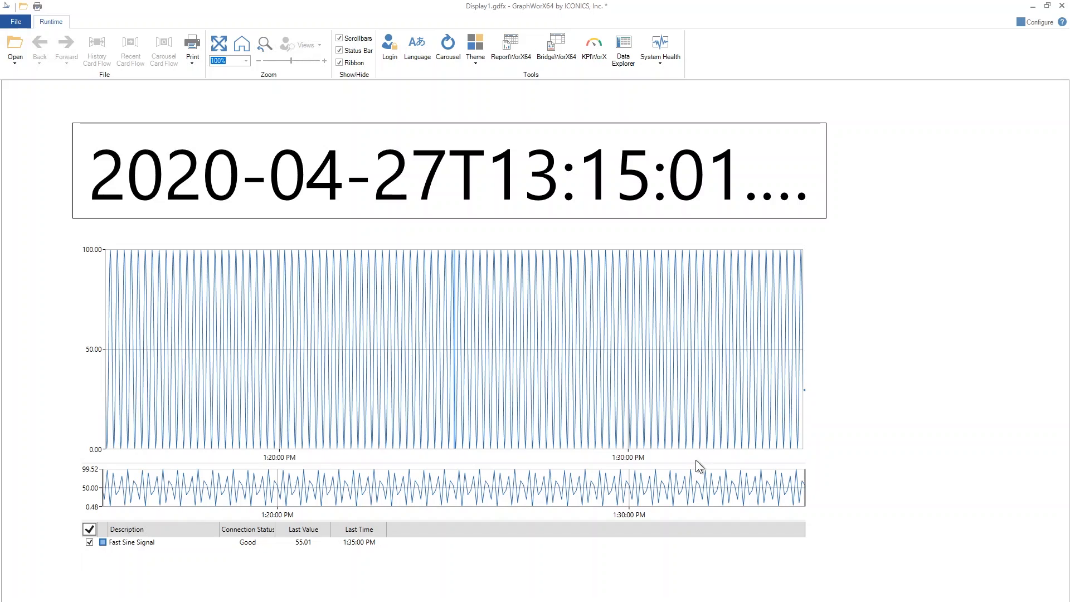
pyautogui.click(333, 181)
pyautogui.doubleClick(333, 181)
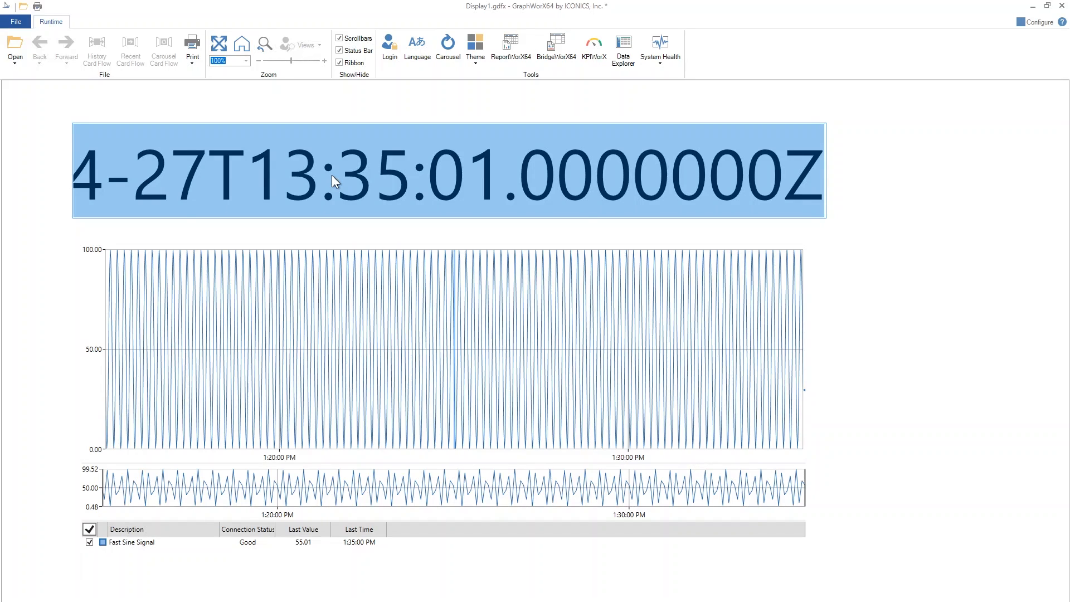
pyautogui.press('Right')
pyautogui.press('Left')
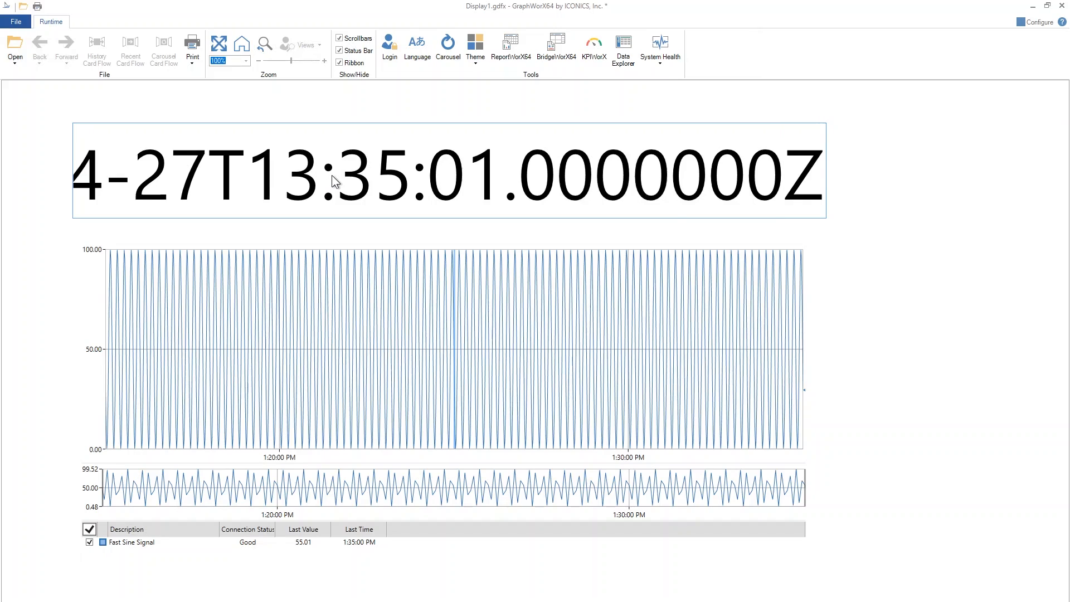
pyautogui.press('Home')
pyautogui.press('Right')
pyautogui.press('Right')
pyautogui.press('Right')
pyautogui.press('Right')
pyautogui.press('Right')
pyautogui.press('Right')
pyautogui.press('Right')
pyautogui.press('Right')
pyautogui.press('Right')
pyautogui.press('Right')
pyautogui.press('Right')
pyautogui.press('Right')
pyautogui.press('Right')
pyautogui.press('Right')
pyautogui.press('Right')
pyautogui.press('Right')
pyautogui.press('Right')
pyautogui.press('Right')
pyautogui.press('Right')
pyautogui.press('End')
pyautogui.press('Left')
pyautogui.press('Left')
pyautogui.press('Right')
pyautogui.press('Right')
pyautogui.write(';20 Minute;2')
pyautogui.press('Left')
pyautogui.press('Left')
pyautogui.press('Left')
pyautogui.press('Left')
pyautogui.press('Left')
pyautogui.press('Left')
pyautogui.press('Left')
pyautogui.press('Left')
pyautogui.press('Left')
pyautogui.press('Left')
pyautogui.press('Left')
pyautogui.press('Left')
pyautogui.press('Left')
pyautogui.press('Left')
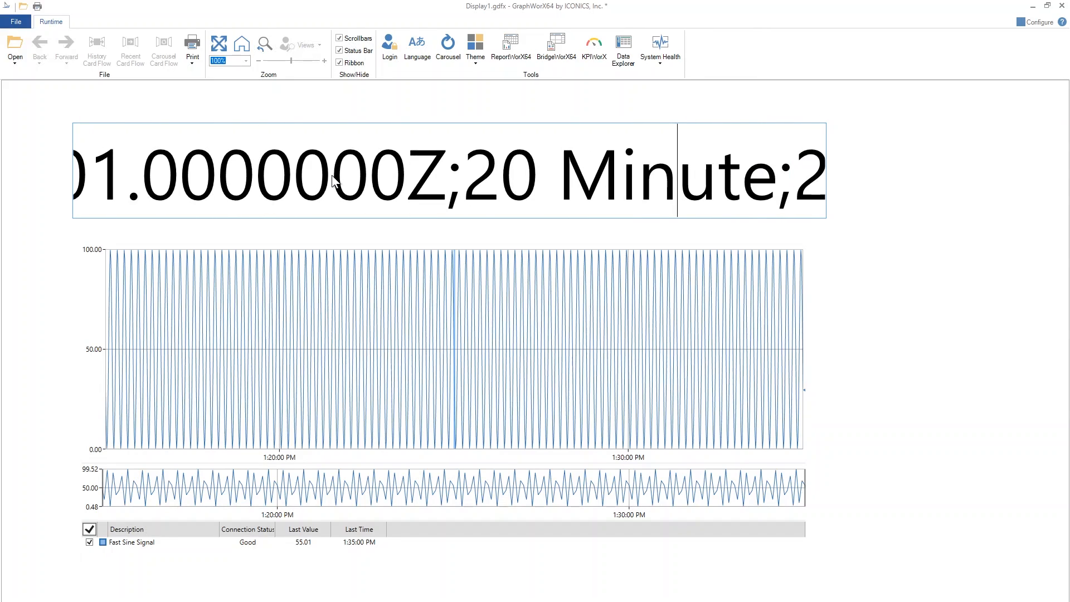
pyautogui.press('Right')
pyautogui.press('Right')
pyautogui.press('Right')
pyautogui.hotkey('shift', 'Right')
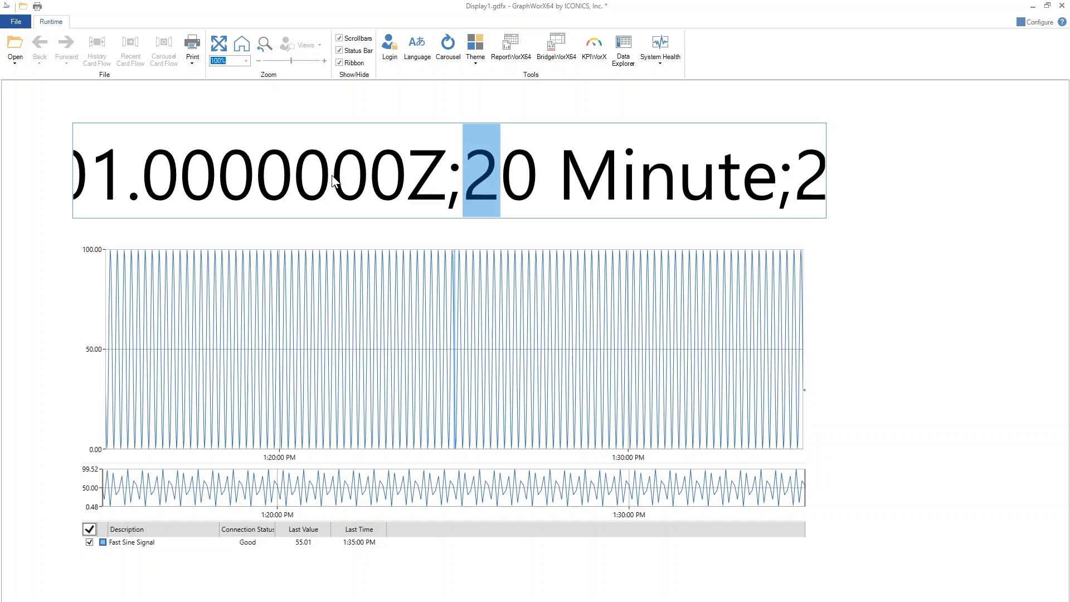
pyautogui.write('1')
pyautogui.press('Return')
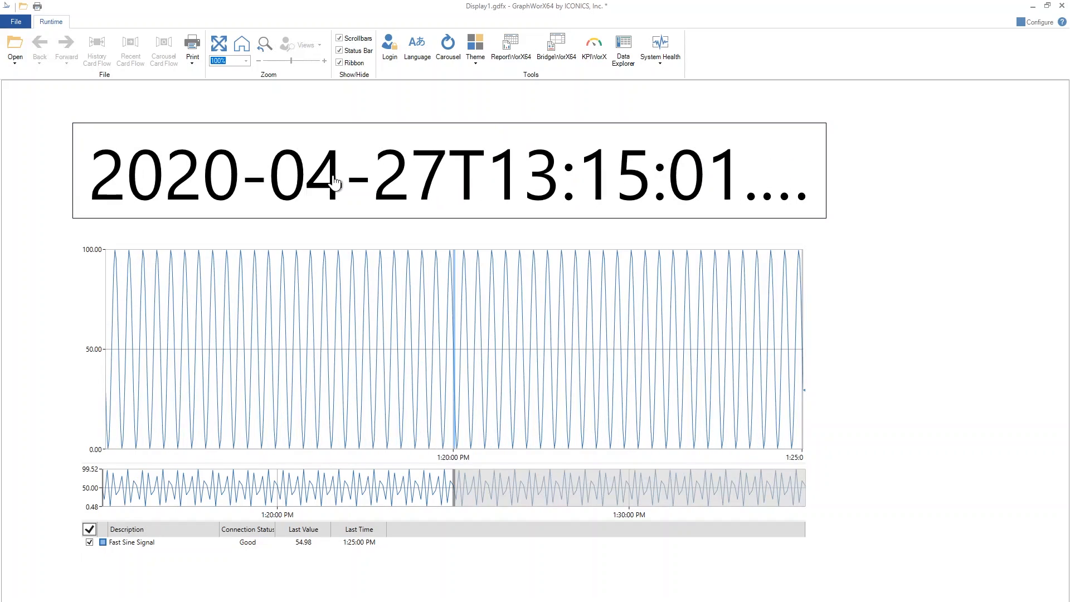
# Step: Change the duration in the time range string above the chart to 5 Minute
pyautogui.click(540, 179)
pyautogui.press('Right')
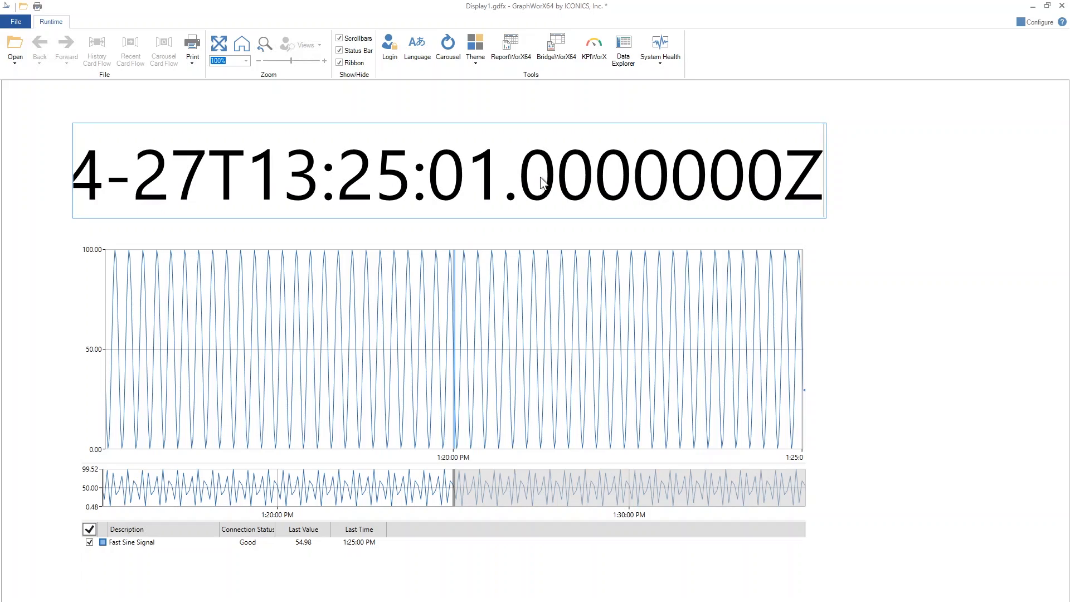
pyautogui.press('Home')
pyautogui.press('Right')
pyautogui.press('Right')
pyautogui.press('Right')
pyautogui.press('Right')
pyautogui.press('Right')
pyautogui.press('Right')
pyautogui.press('Right')
pyautogui.press('Right')
pyautogui.press('Right')
pyautogui.press('Right')
pyautogui.press('Right')
pyautogui.press('Right')
pyautogui.press('Right')
pyautogui.press('Right')
pyautogui.press('Right')
pyautogui.press('Right')
pyautogui.press('Right')
pyautogui.press('Right')
pyautogui.press('Right')
pyautogui.press('Right')
pyautogui.press('Right')
pyautogui.press('Right')
pyautogui.press('Right')
pyautogui.press('Right')
pyautogui.press('Right')
pyautogui.press('Right')
pyautogui.press('Right')
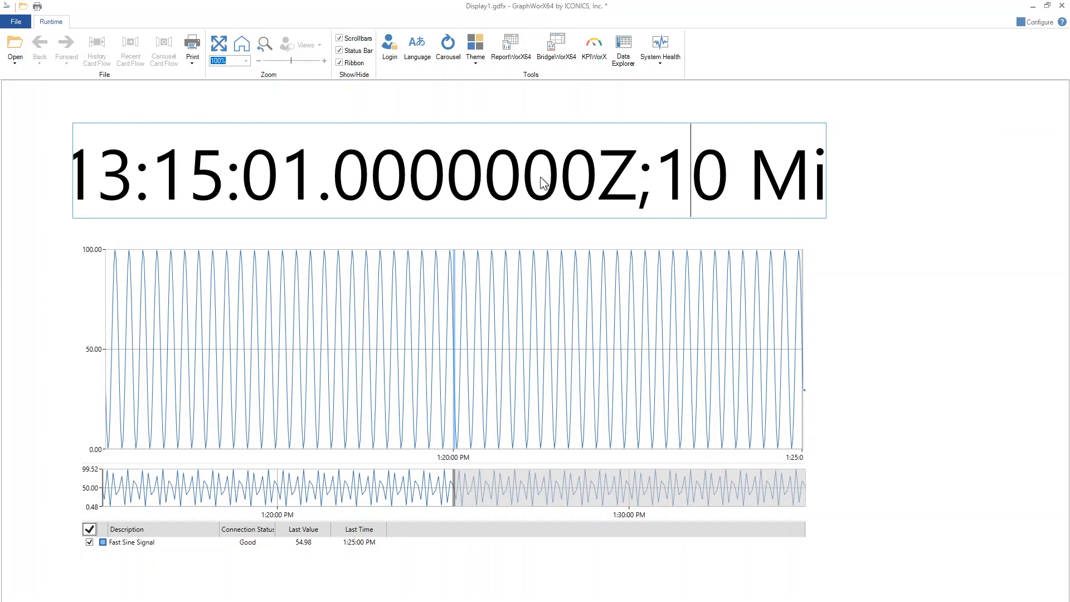
pyautogui.hotkey('shift', 'Right')
pyautogui.hotkey('shift', 'Right')
pyautogui.write('5')
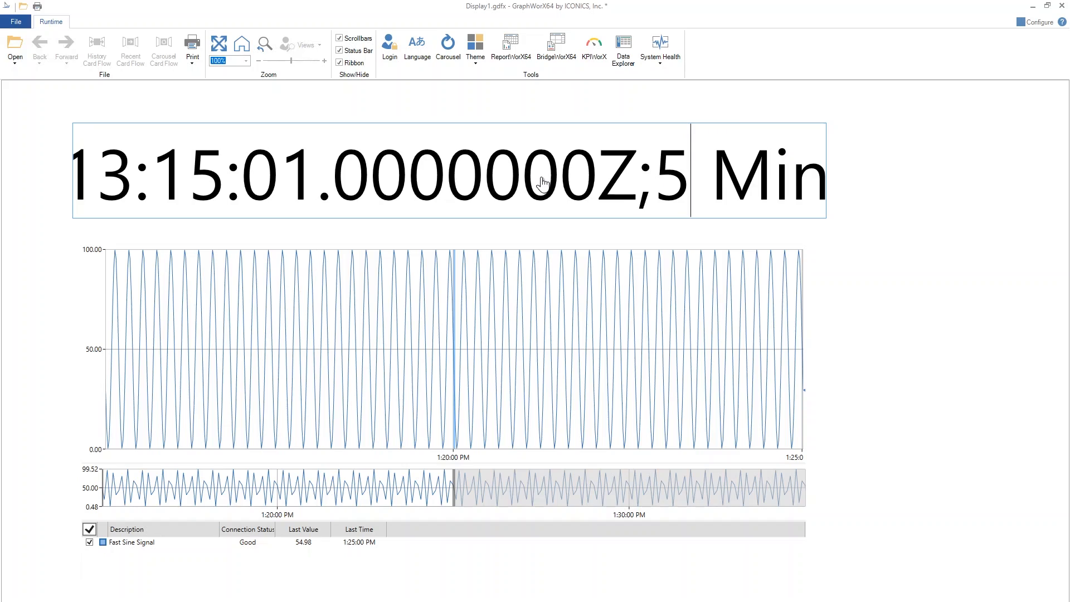
pyautogui.press('Return')
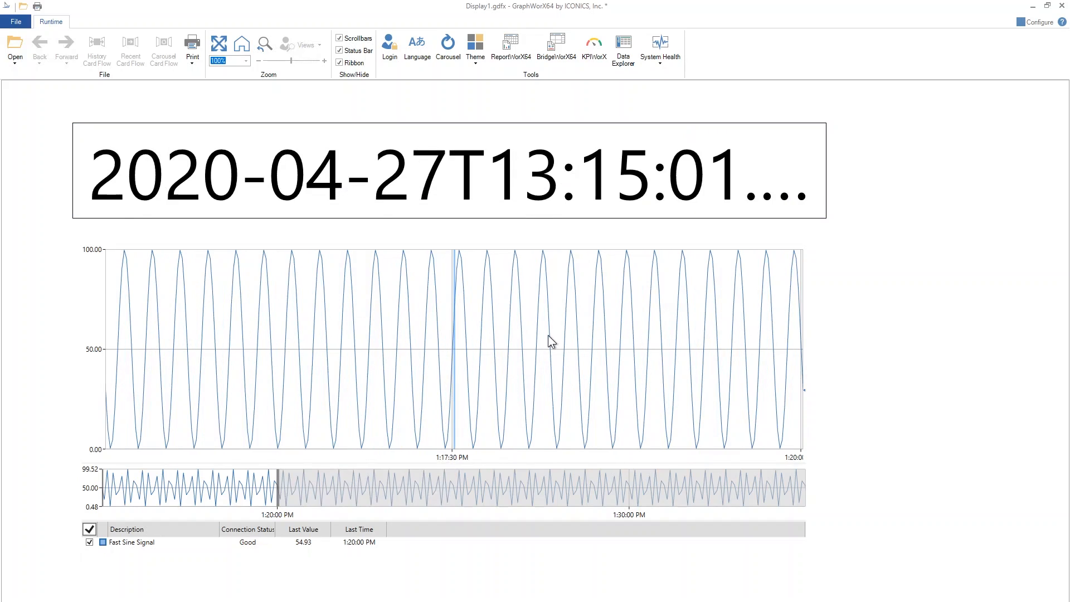